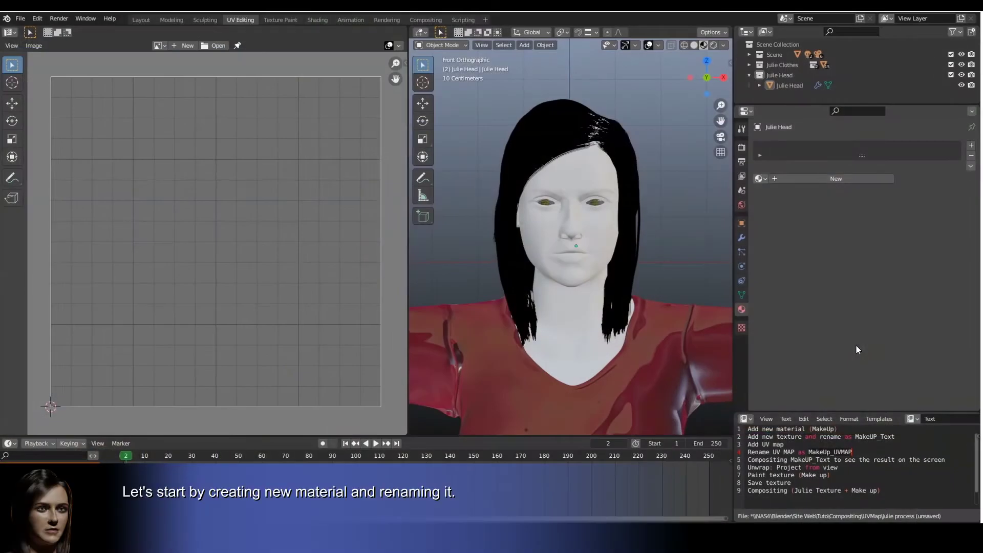
Step: Add a new material to Julie Head and rename it MakeUP
click(787, 177)
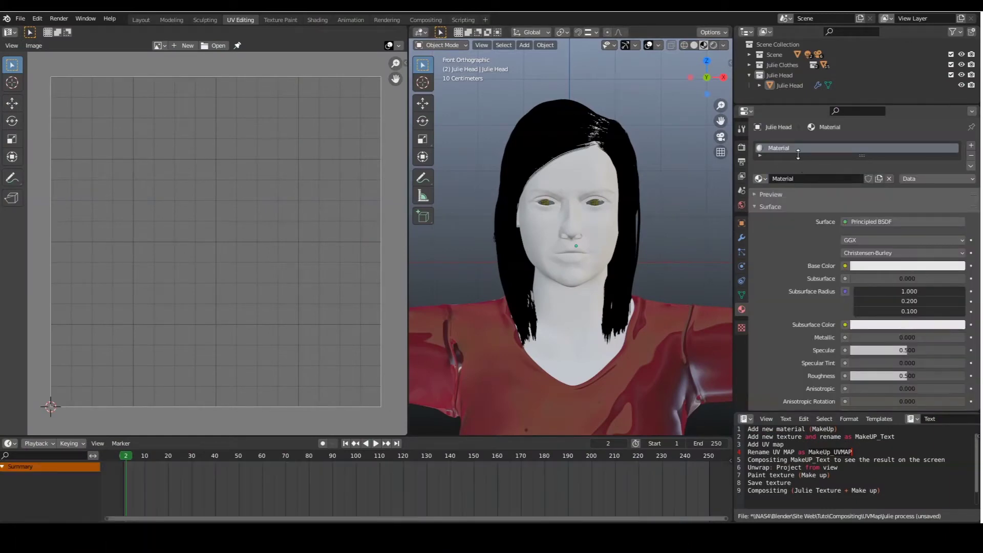
double_click(802, 178)
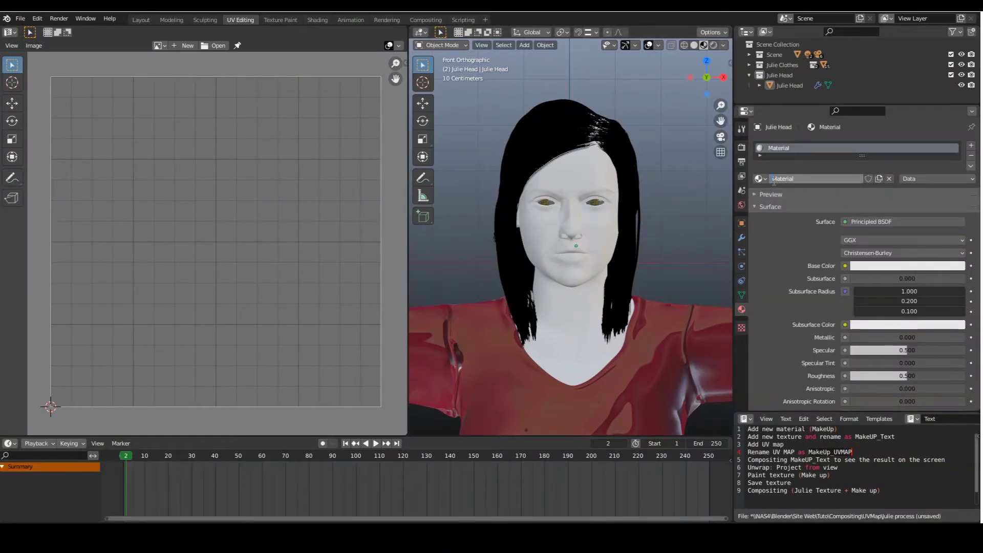
text(MakeUP)
key(Return)
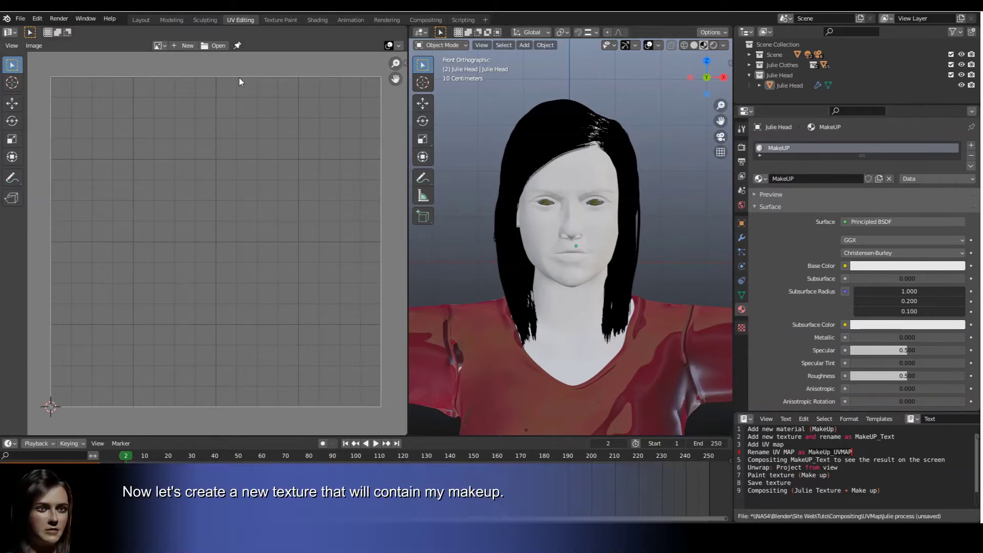
Step: Create a blank 1024 × 1024 image named MakeUP_Text in the UV editor
click(181, 45)
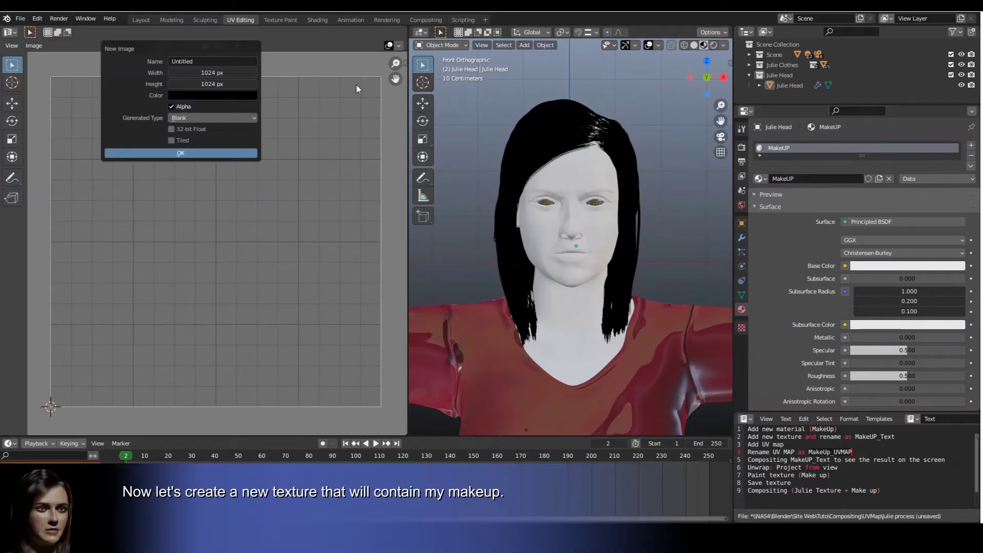
click(235, 62)
text(Make)
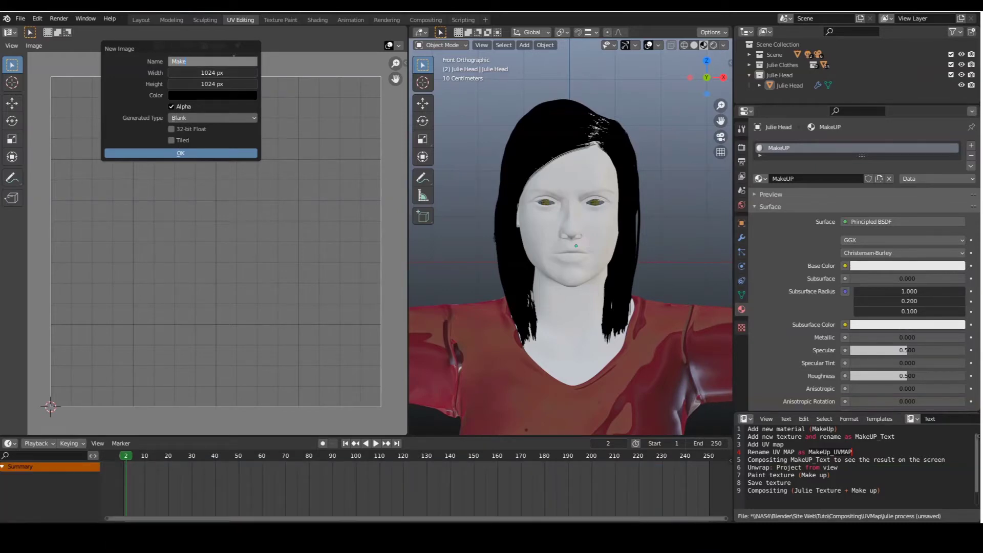
text(UP_Text)
key(Return)
key(Return)
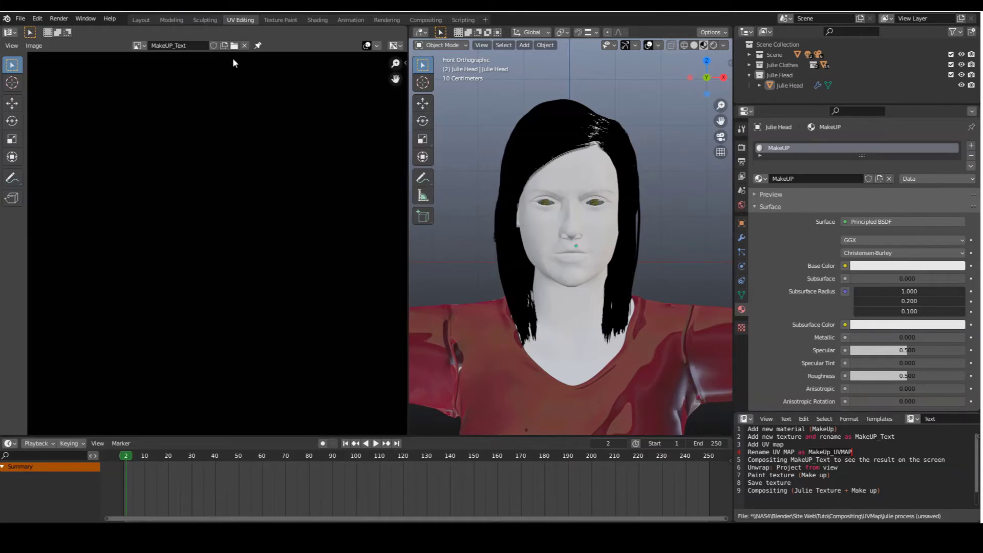
Step: Add a UV map named MakeUp_UVMAP, make it the render map, and go to Shading
click(741, 295)
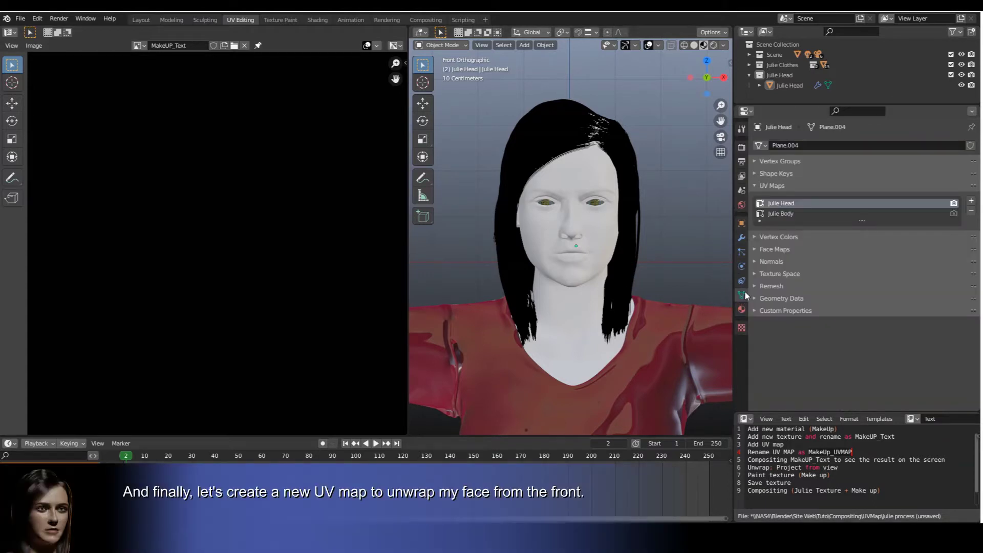
click(971, 201)
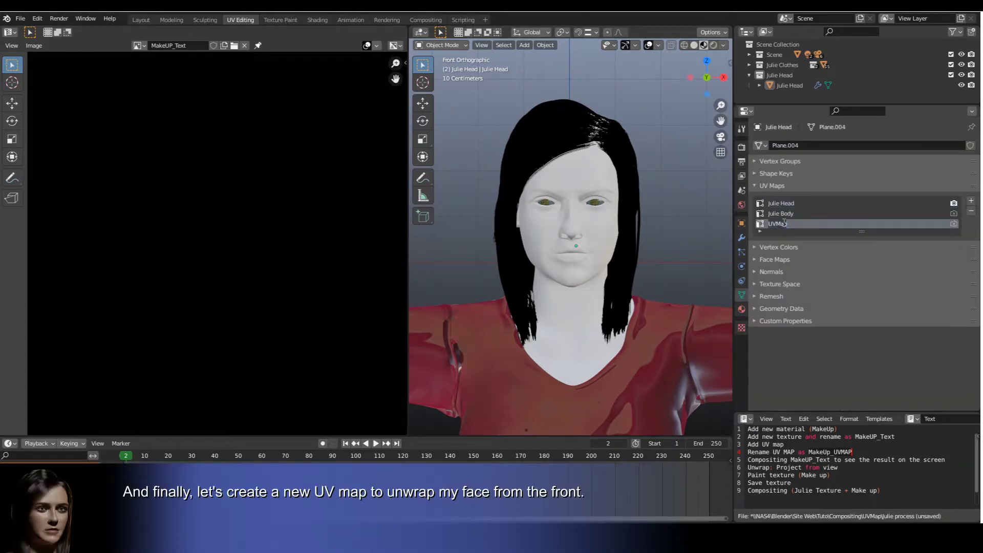
double_click(784, 223)
text(MakeUp_UVMAP)
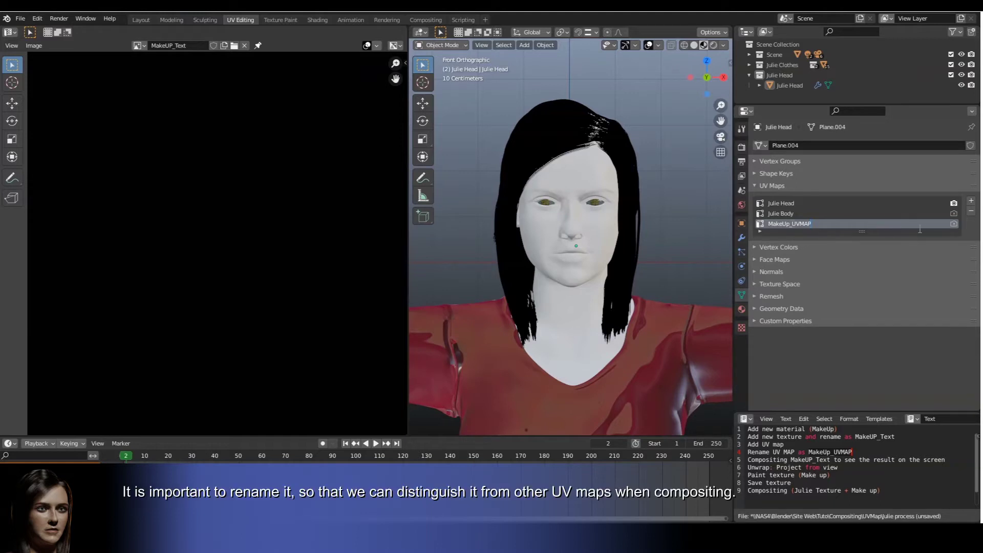
click(954, 224)
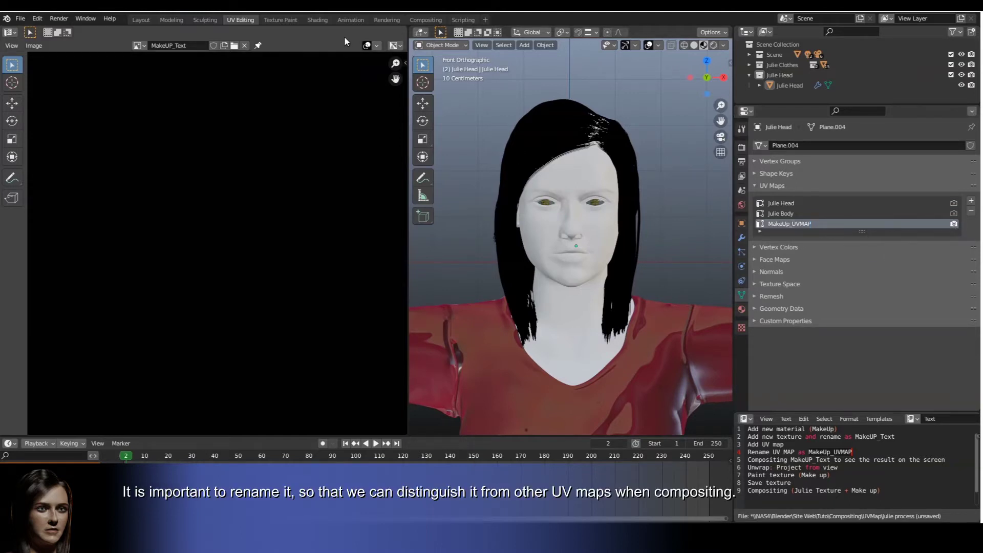
click(319, 20)
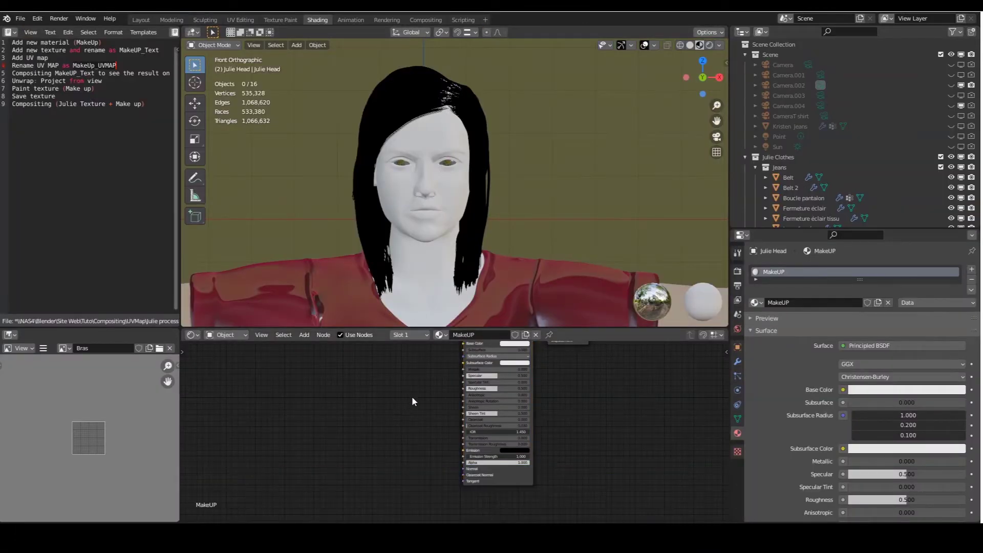
Step: Add an Image Texture node and link its Color to the Principled BSDF Base Color
key(ctrl+space)
scroll(411, 400, down, 3)
middle_drag(754, 227, 708, 263)
scroll(707, 263, up, 1)
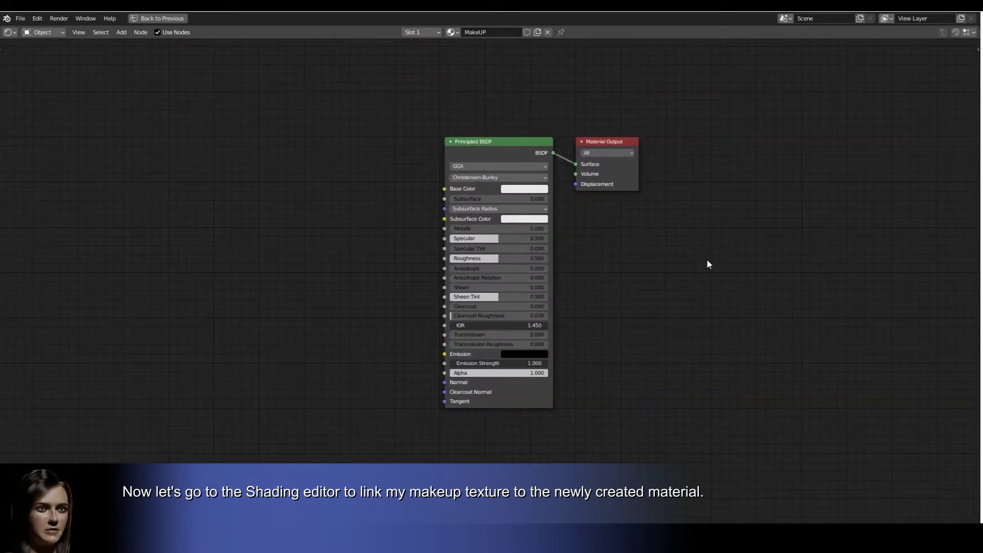
key(shift+a)
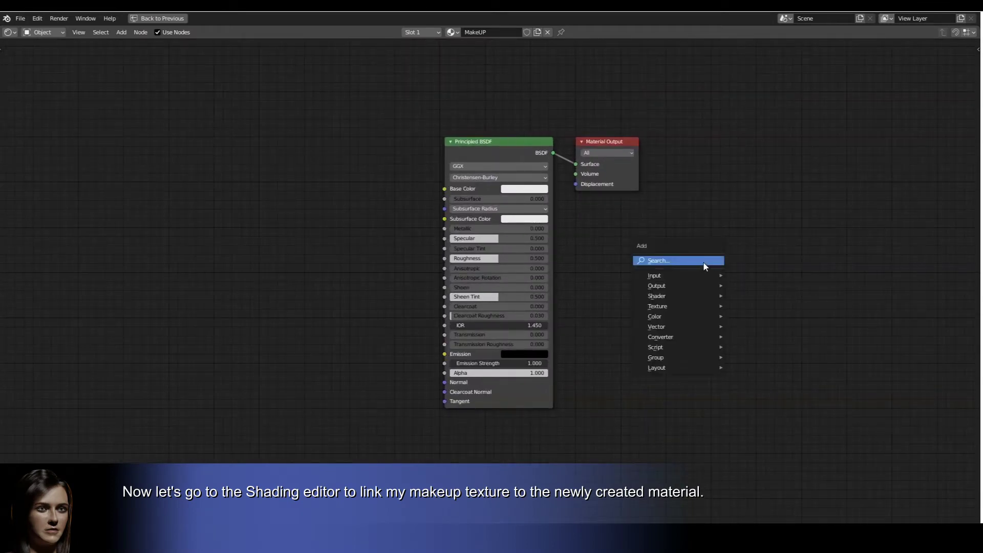
mouse_move(690, 295)
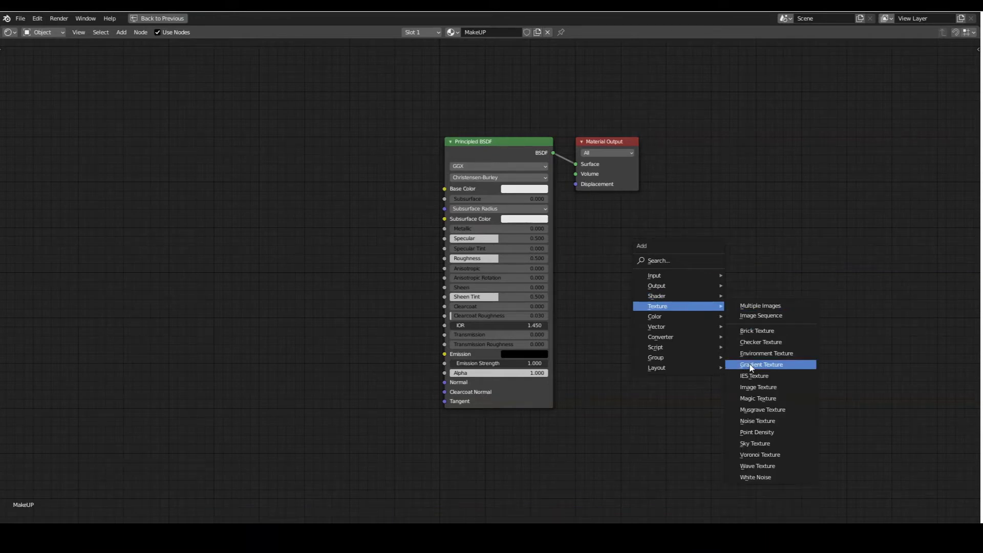
click(756, 387)
click(197, 151)
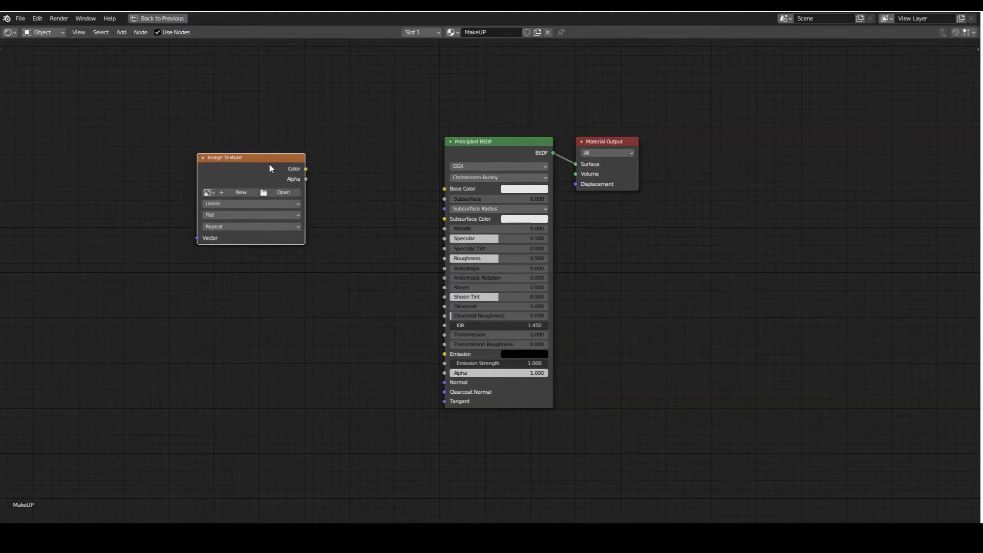
drag(307, 169, 445, 189)
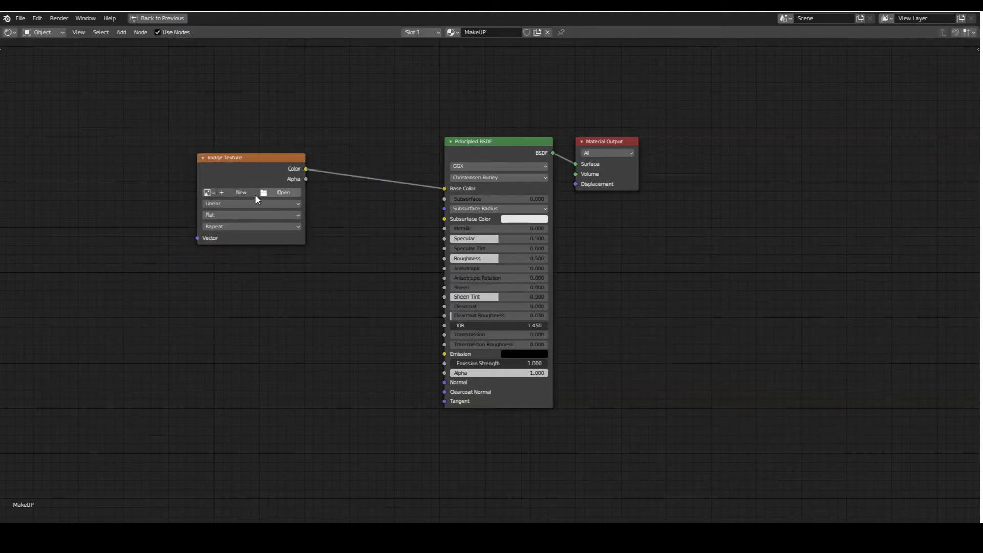
Step: Load the MakeUP_Text image into the Image Texture node
click(207, 191)
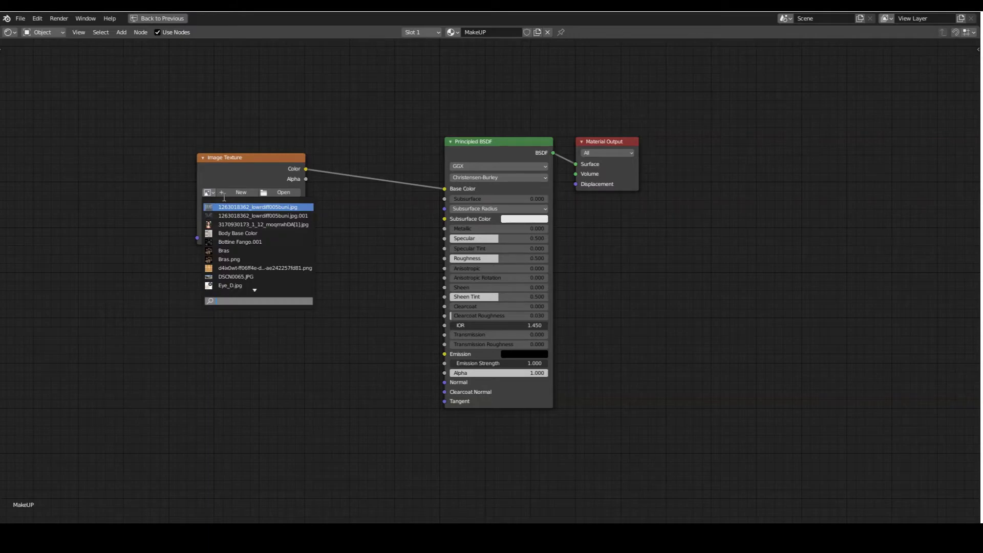
scroll(260, 244, down, 20)
scroll(260, 244, down, 3)
click(262, 238)
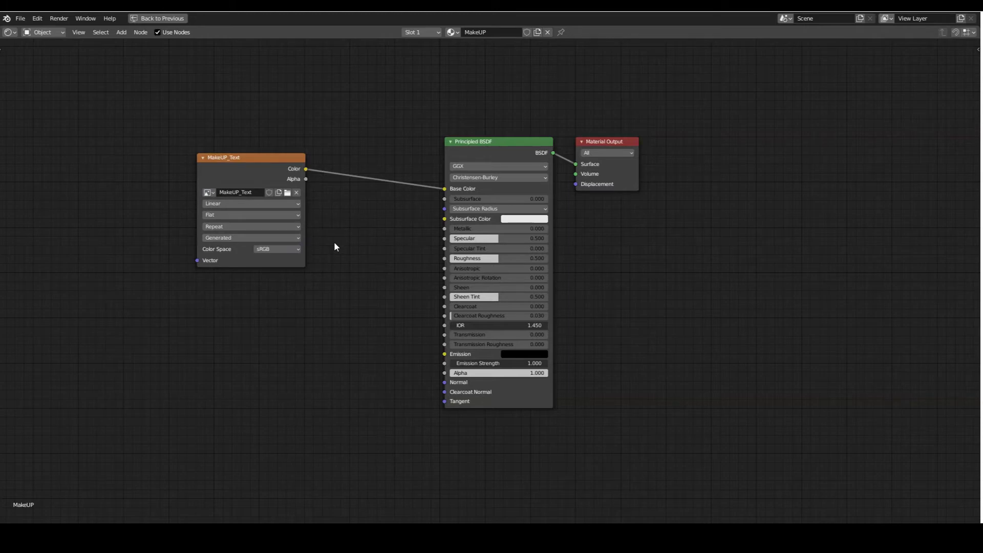
key(ctrl+space)
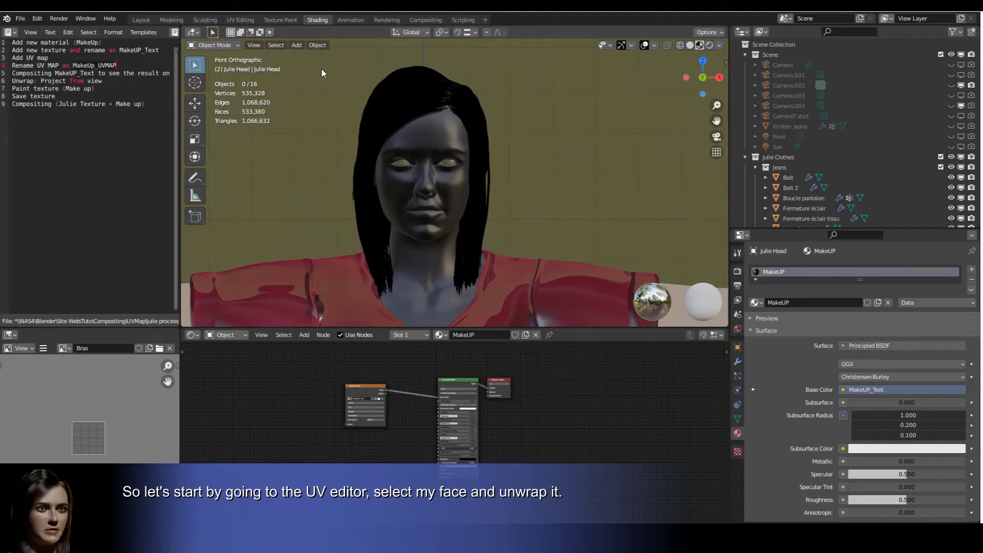
Step: In UV Editing, select all connected head geometry and frame the UV layout
click(240, 19)
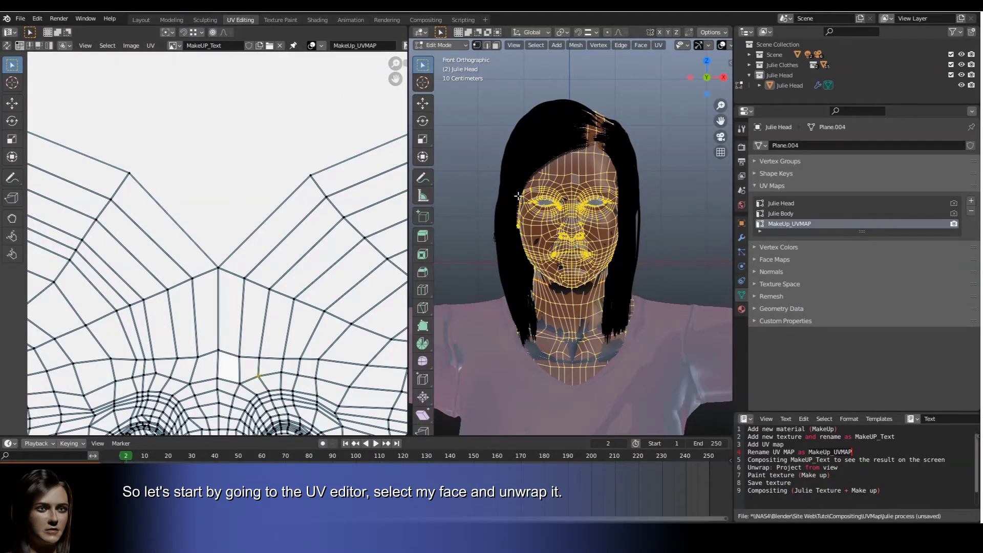
key(alt+a)
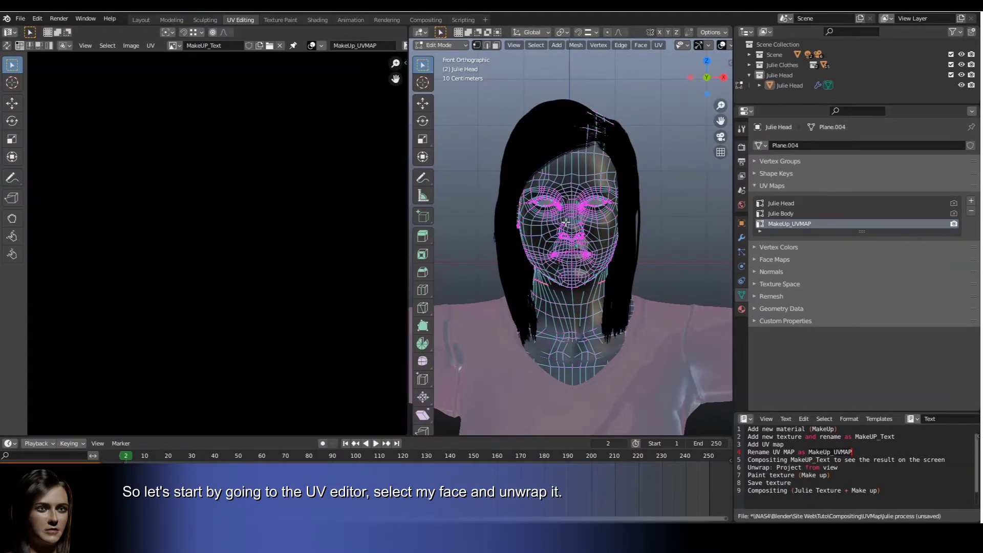
key(ctrl+l)
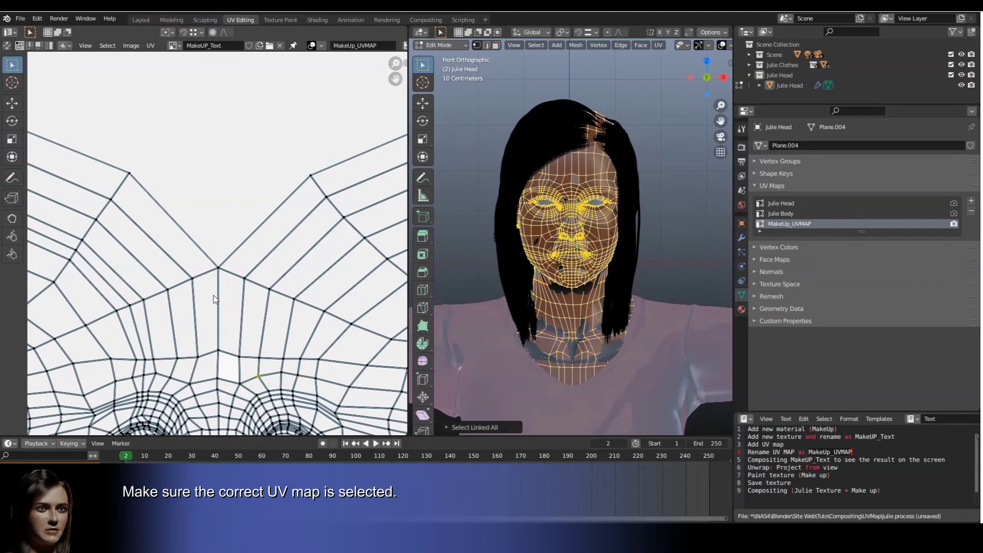
key(Home)
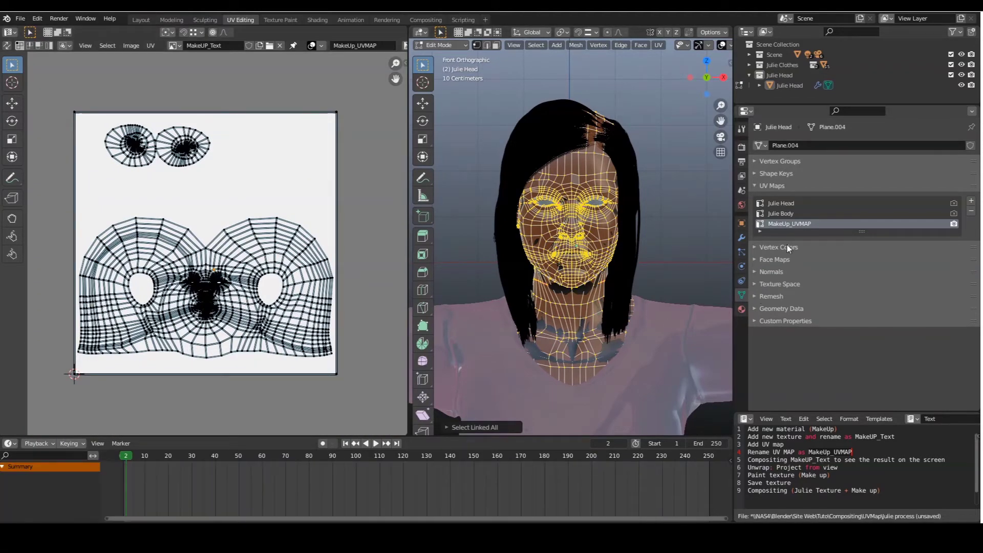
Step: Make MakeUp_UVMAP the active UV map and bring up the UV Mapping menu
click(783, 213)
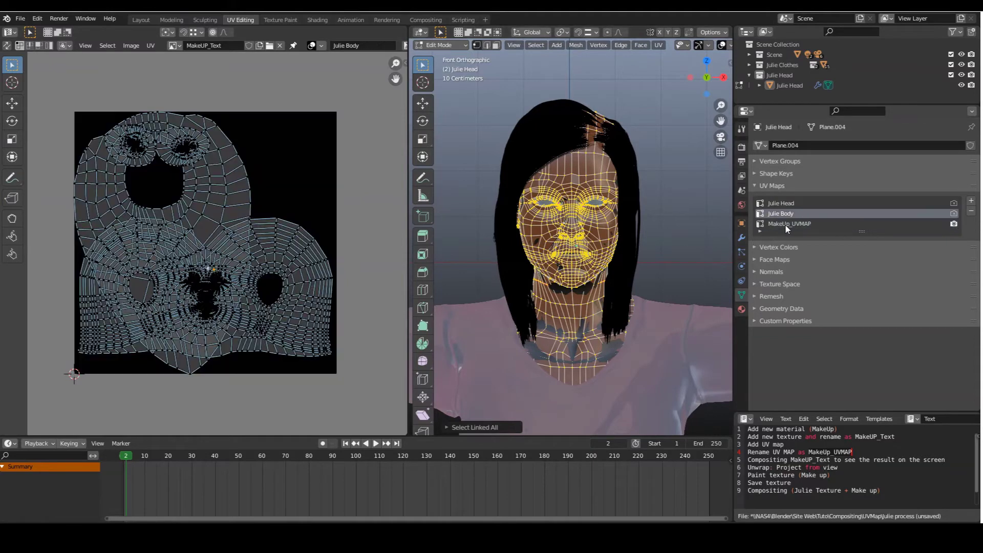
click(785, 223)
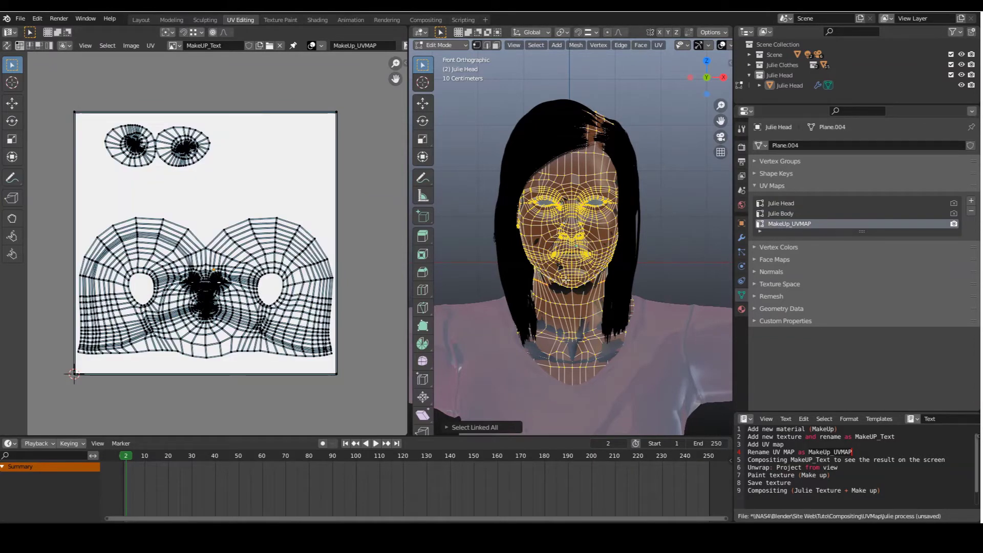
key(u)
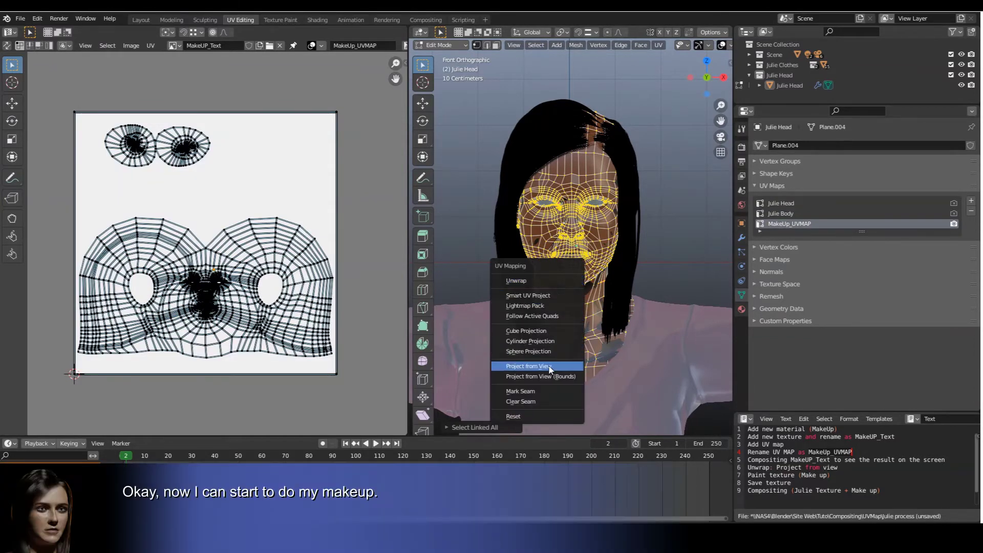
Step: Unwrap the selected head faces with Project from View
click(548, 365)
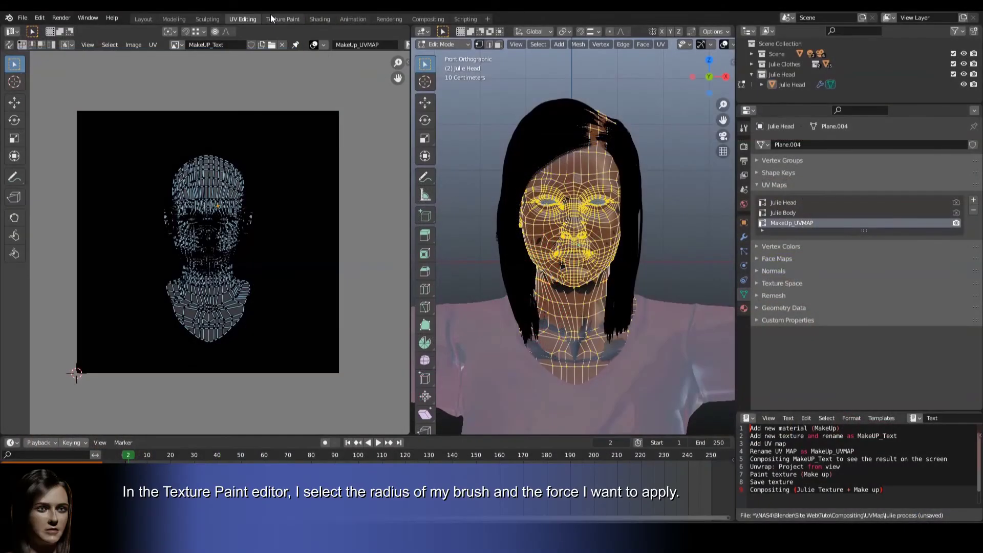
Step: In Texture Paint, set brush strength to about 0.5 and radius to 59 px
click(270, 17)
scroll(478, 187, up, 2)
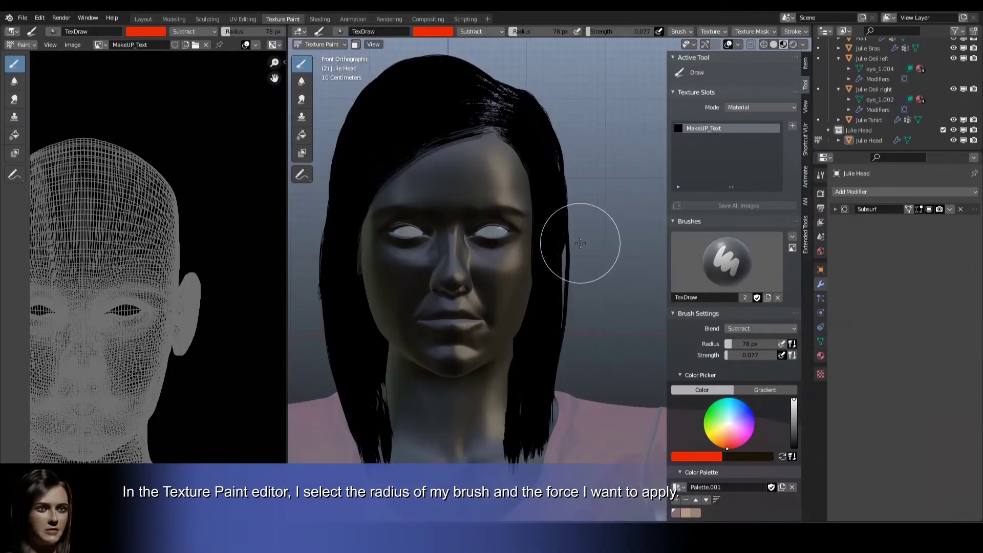
scroll(197, 332, up, 2)
scroll(176, 285, down, 3)
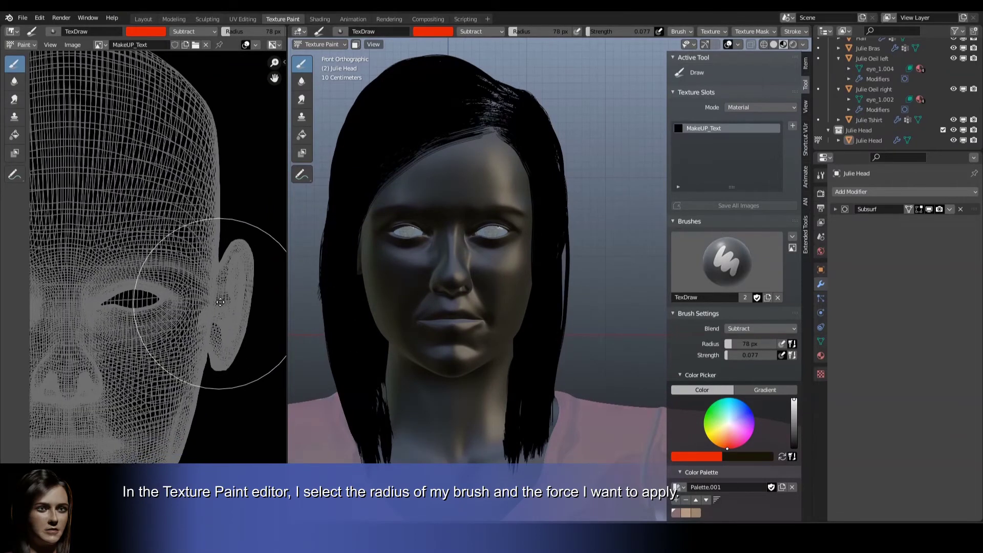
scroll(66, 220, up, 1)
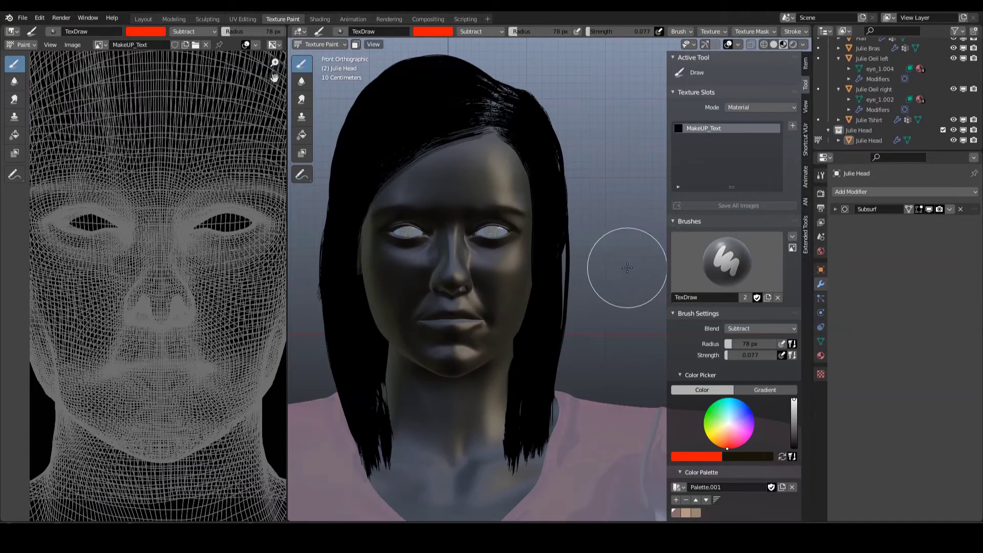
drag(730, 355, 767, 355)
scroll(457, 317, up, 3)
scroll(589, 256, up, 5)
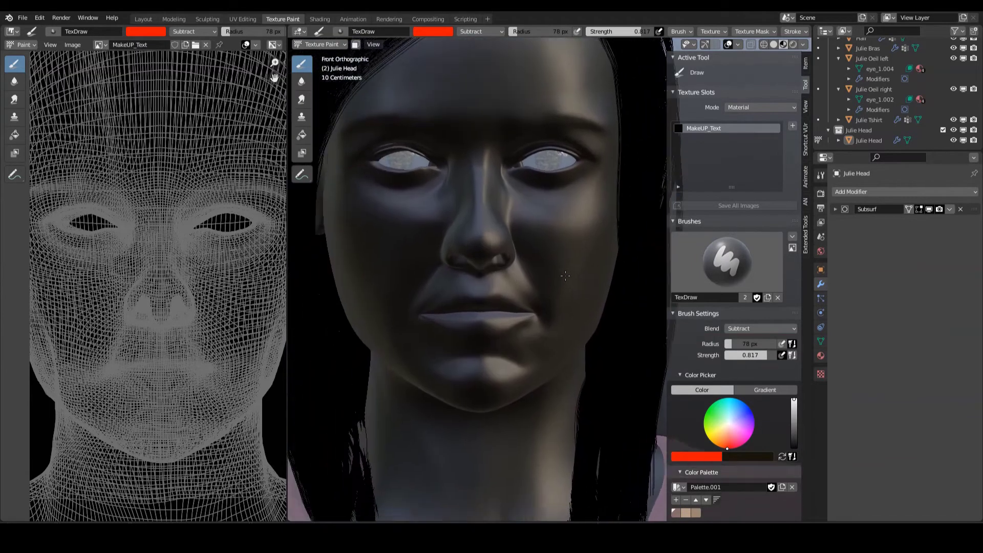
scroll(532, 281, down, 2)
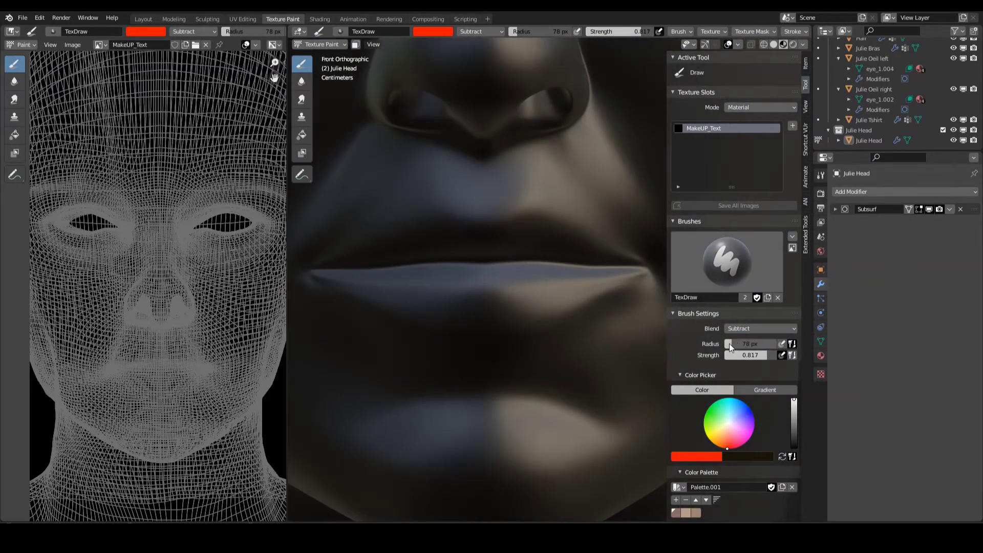
drag(728, 343, 716, 343)
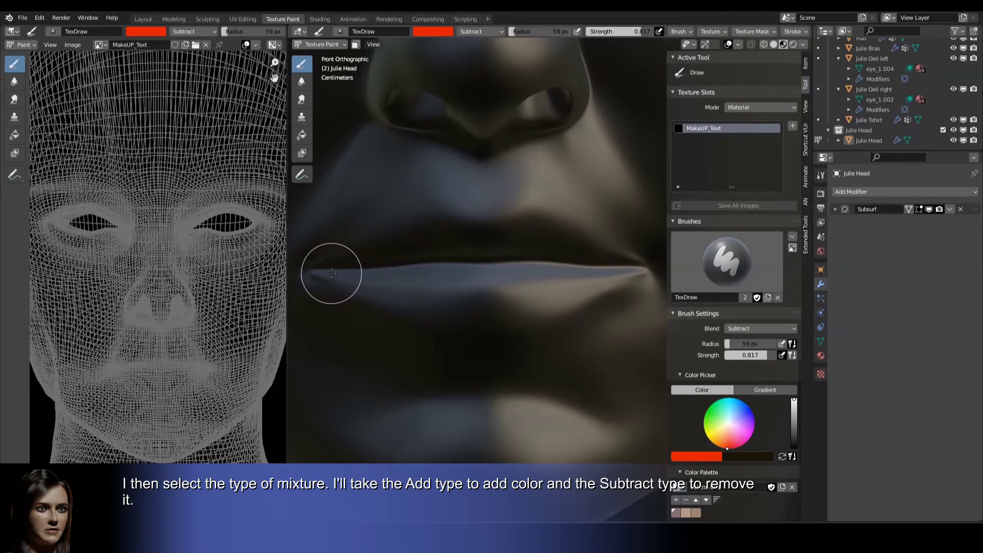
Step: Subtract paint along the lip line, then switch blend to Add and paint the lower lip red
drag(329, 269, 410, 291)
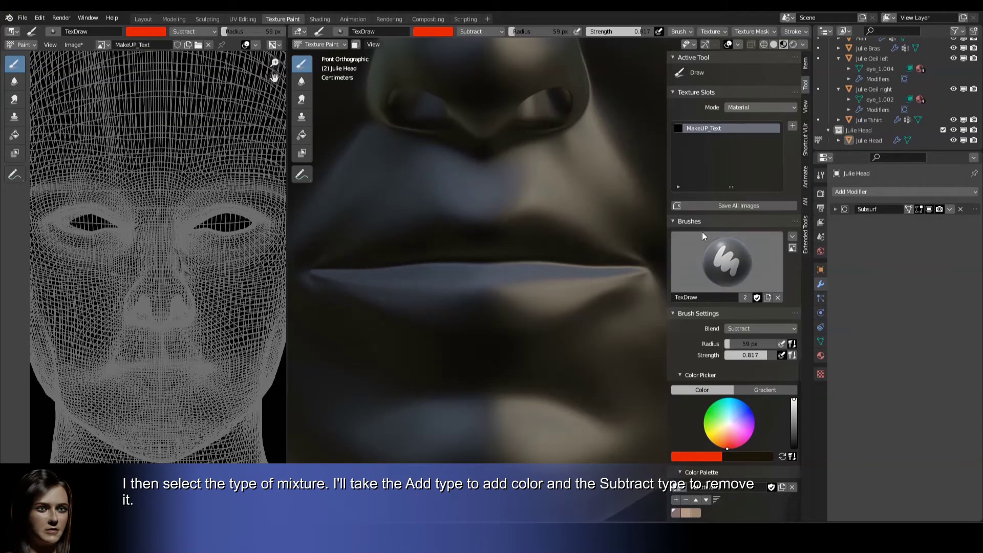
click(740, 328)
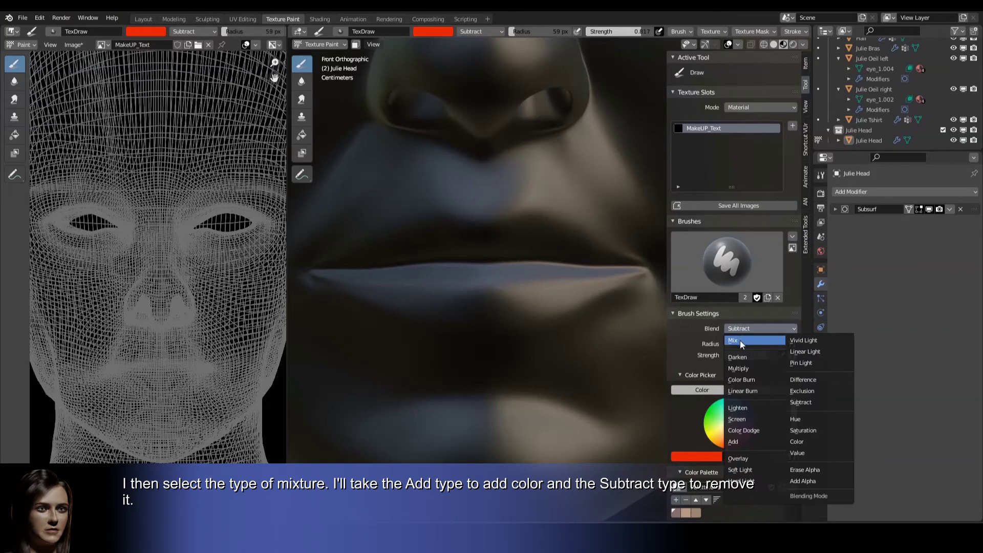
click(737, 441)
mouse_move(341, 264)
mouse_down()
mouse_move(366, 283)
mouse_move(492, 302)
mouse_move(622, 268)
mouse_move(533, 226)
mouse_move(428, 224)
mouse_move(351, 271)
mouse_up()
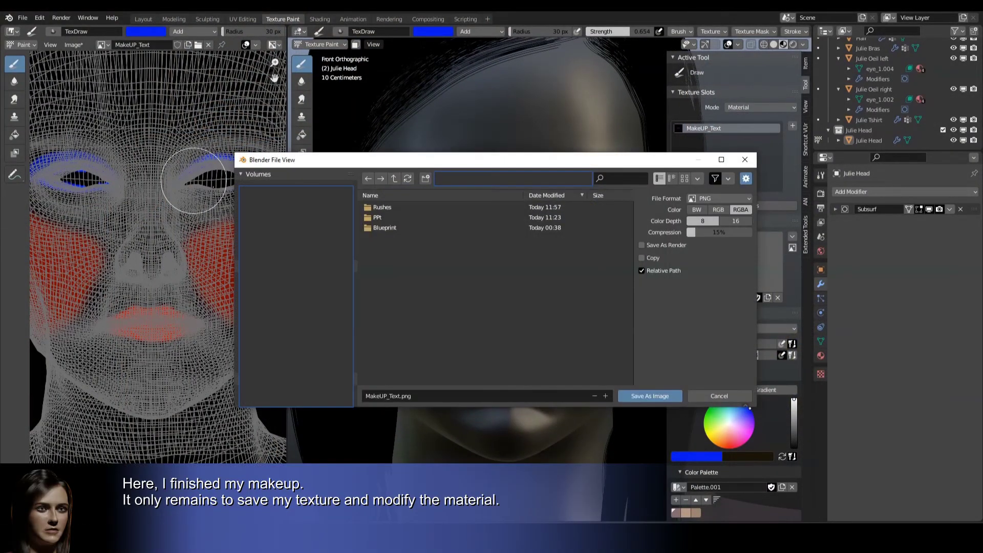
Step: Save the painted texture as MakeUP_Text.png
click(405, 397)
click(434, 405)
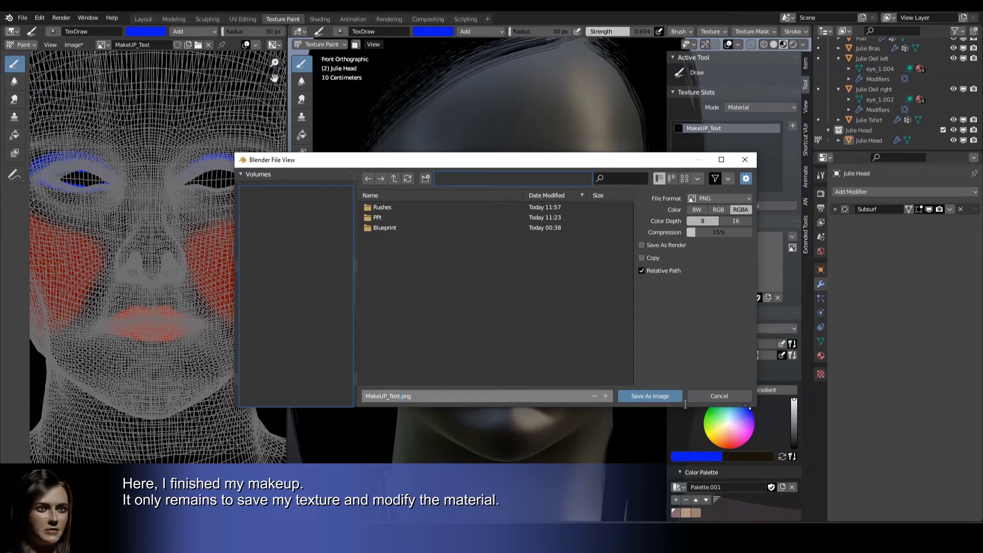
click(640, 397)
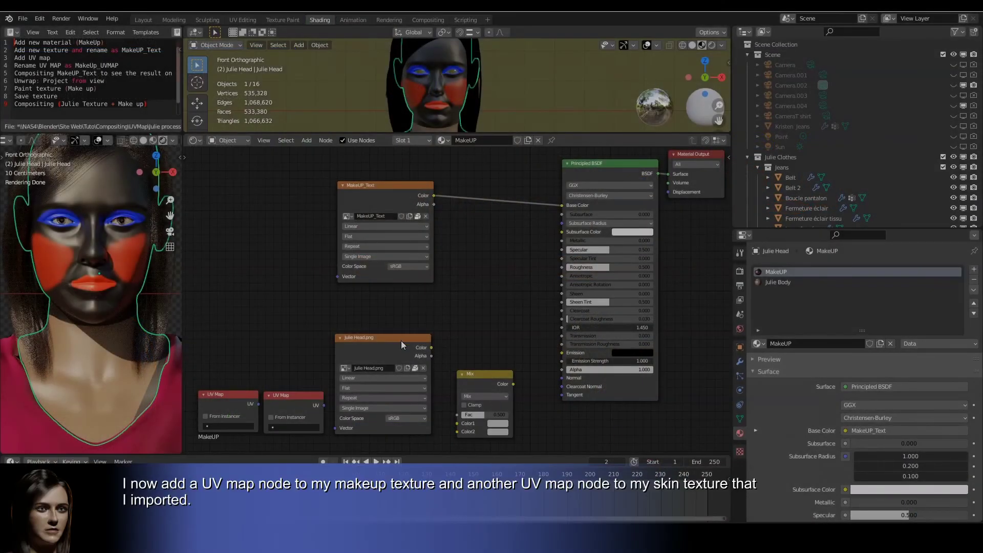
Step: Move the Julie Head.png node up and place a UV Map node beside MakeUP_Text
drag(400, 340, 392, 296)
drag(238, 397, 268, 203)
Step: Set the top UV Map node to MakeUp_UVMAP and feed it into MakeUP_Text's Vector input
click(265, 233)
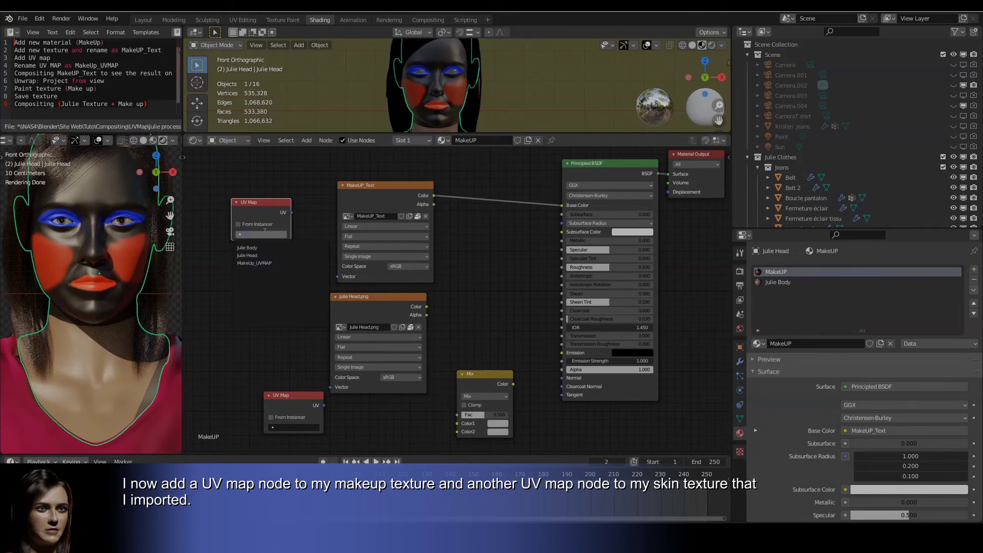
click(261, 263)
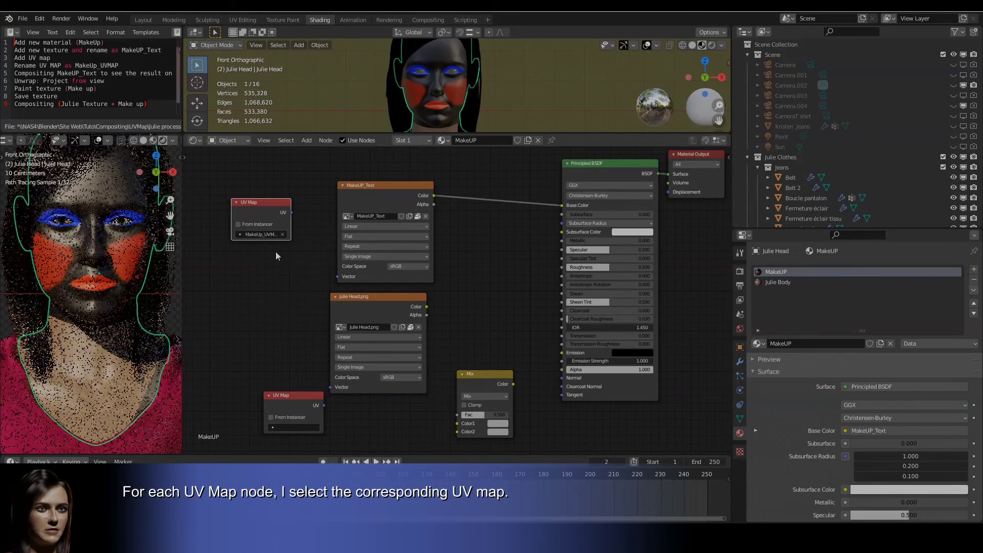
drag(292, 212, 336, 278)
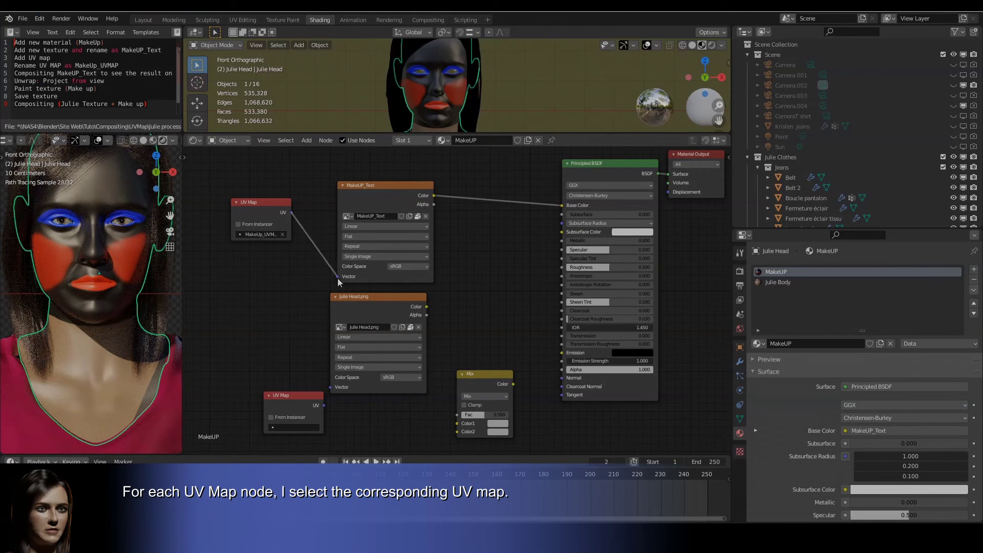
Step: Set the second UV Map node to Julie Head for the skin texture, and insert the Mix node before Base Color
drag(300, 394, 330, 386)
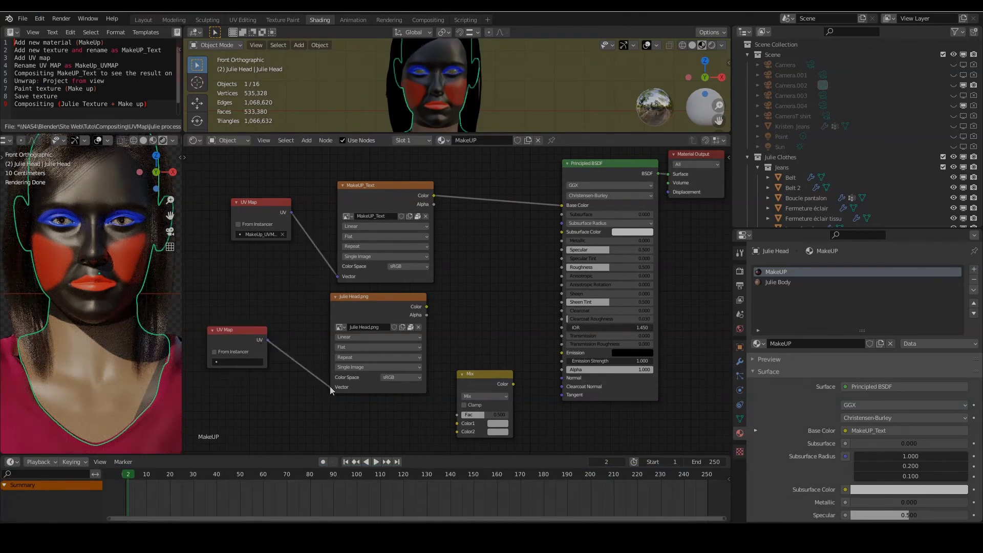
click(240, 362)
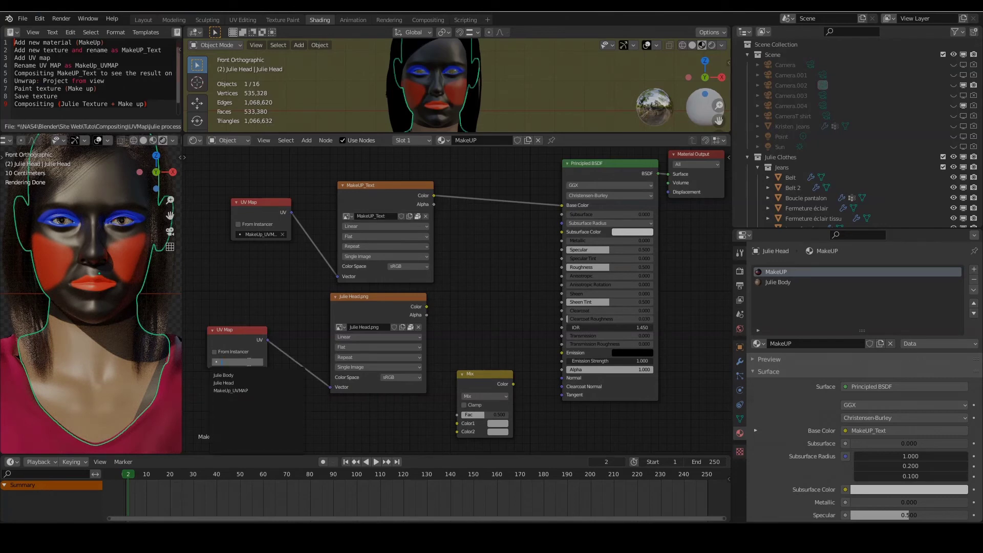
click(246, 383)
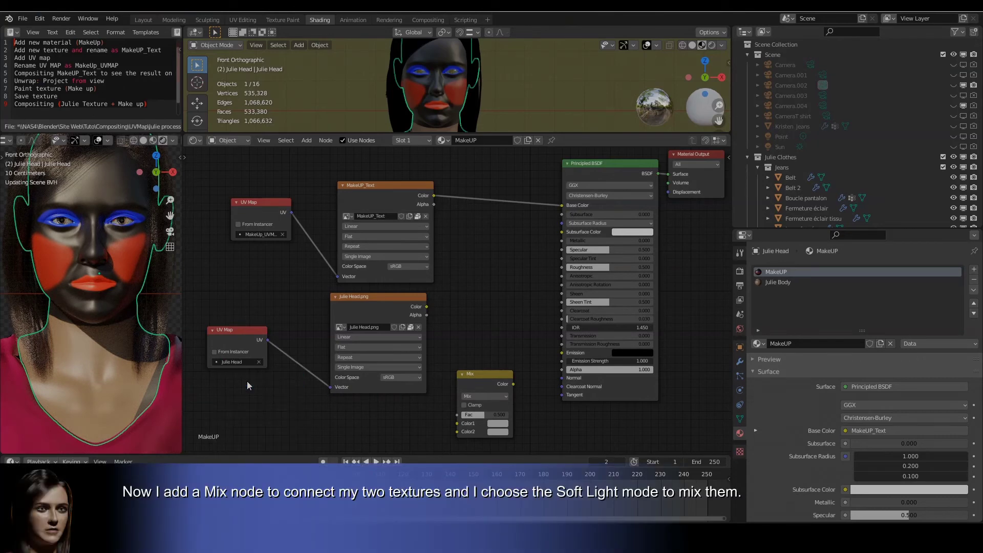
drag(466, 373, 490, 195)
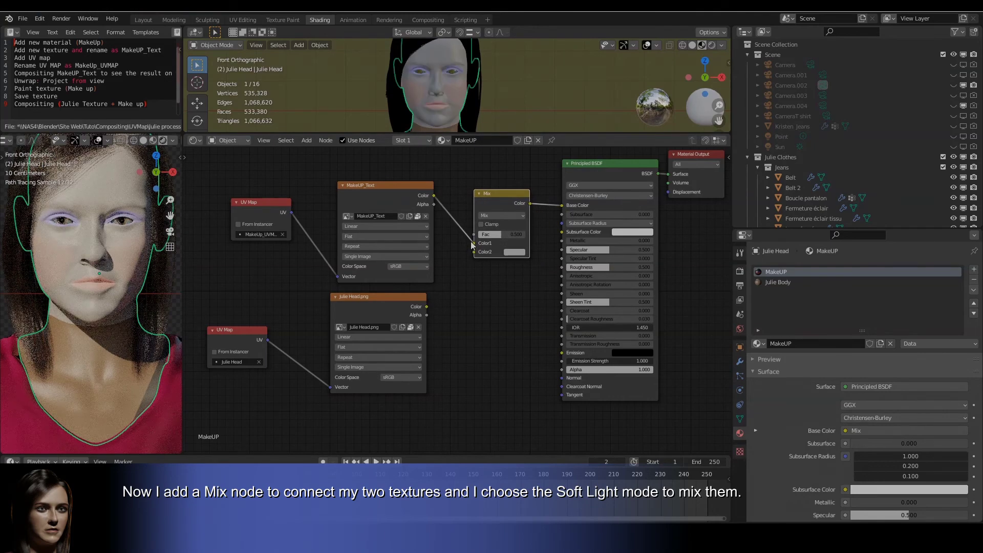